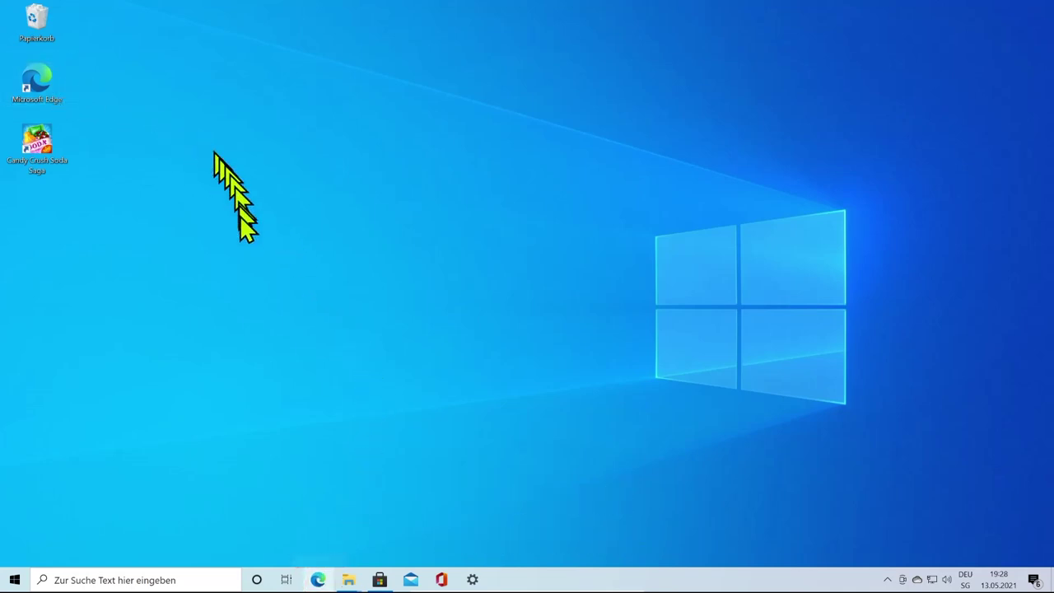
- Search Windows for "brows", launch Microsoft Edge from the results and close its window
click(125, 579)
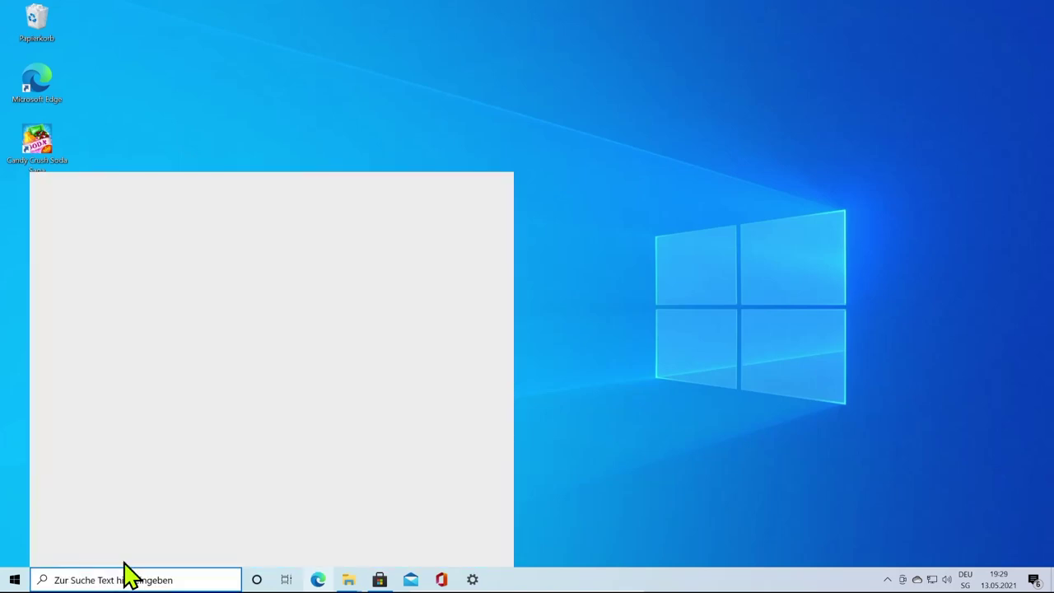
text(ex)
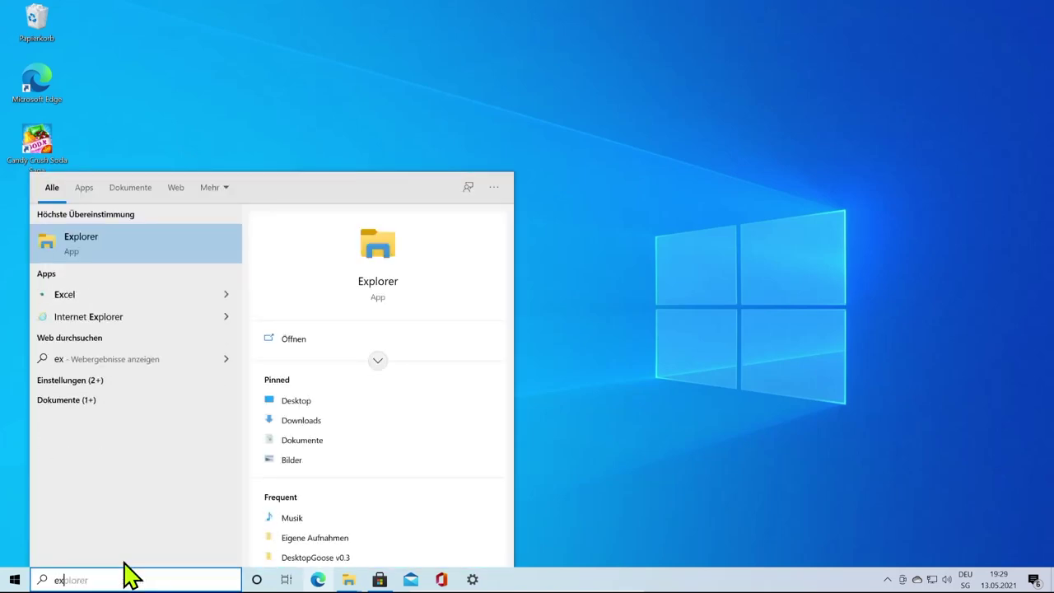
key(BackSpace)
key(BackSpace)
text(edg)
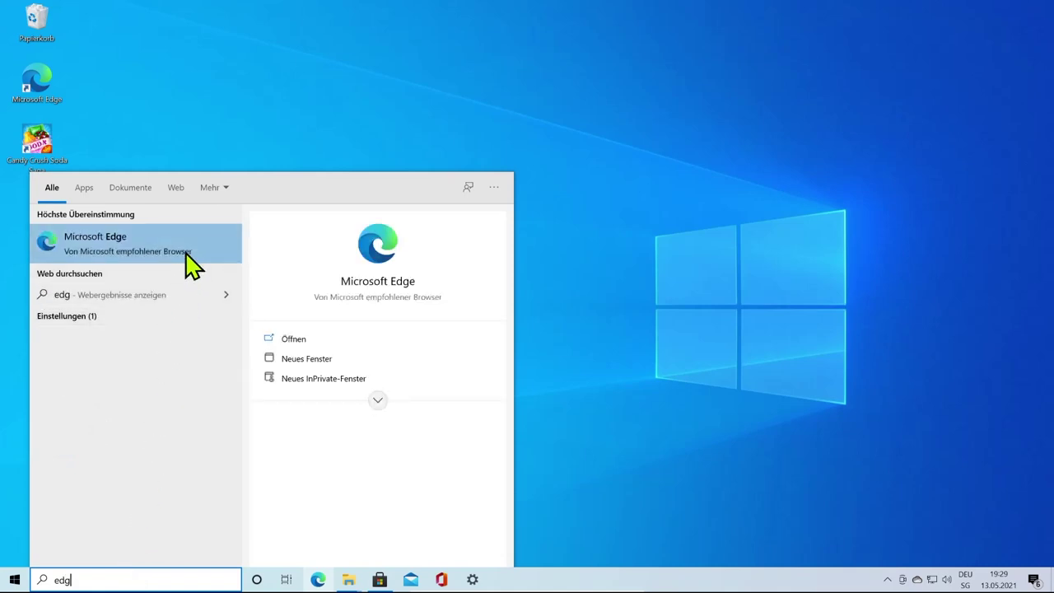
drag(87, 580, 12, 577)
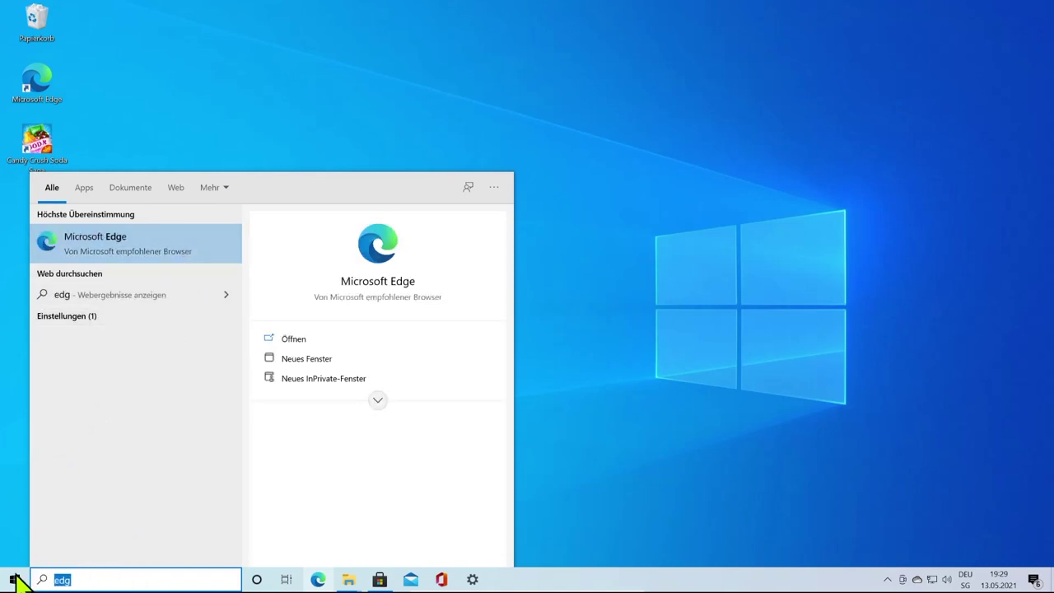
text(brows)
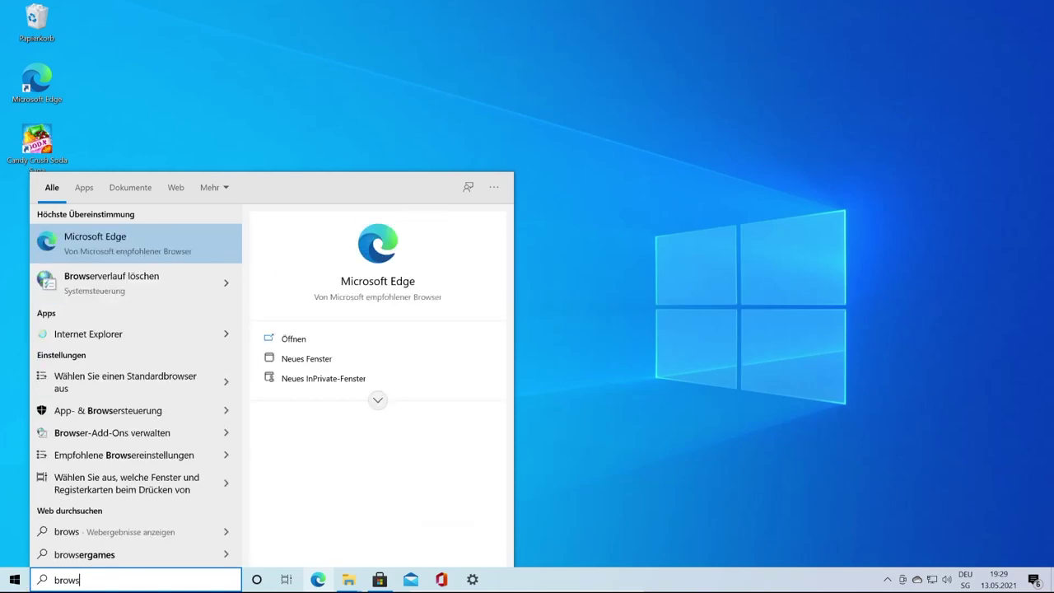
click(135, 255)
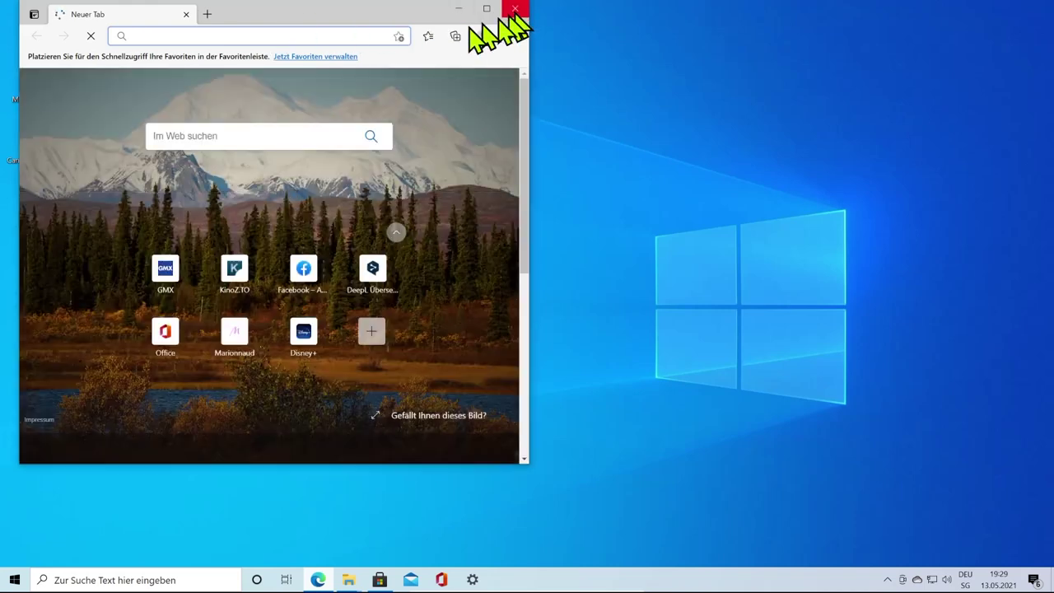
click(515, 8)
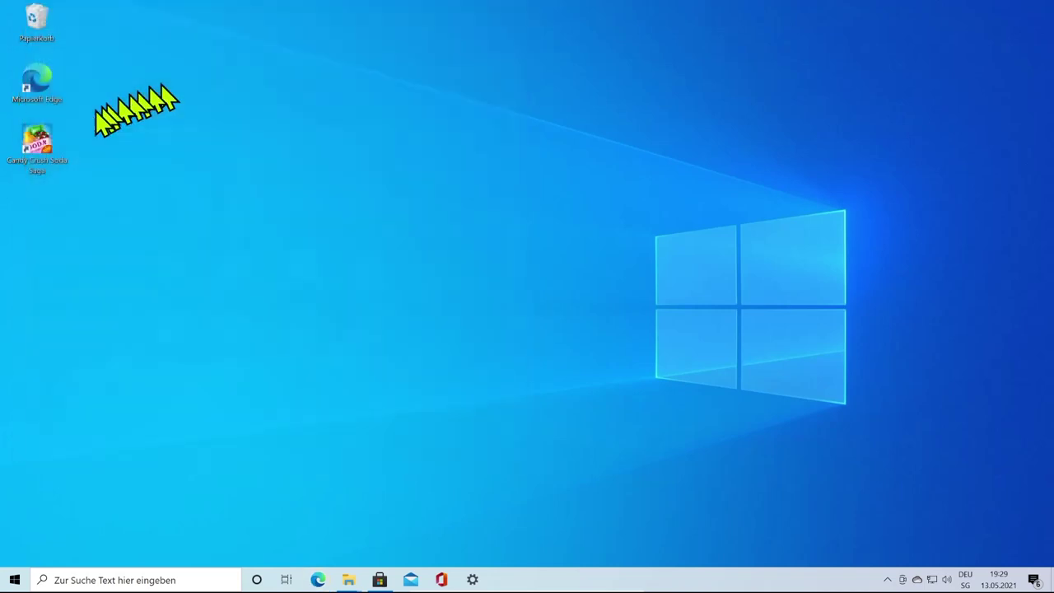
- Open Microsoft Edge from its desktop shortcut and move the window towards the middle of the screen
double_click(39, 89)
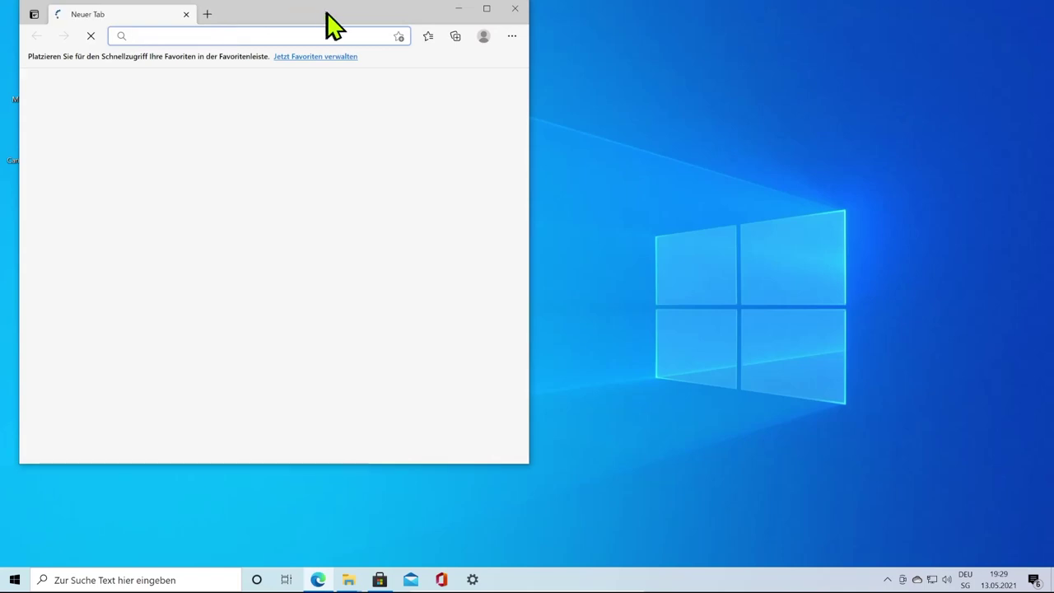
drag(327, 15, 528, 93)
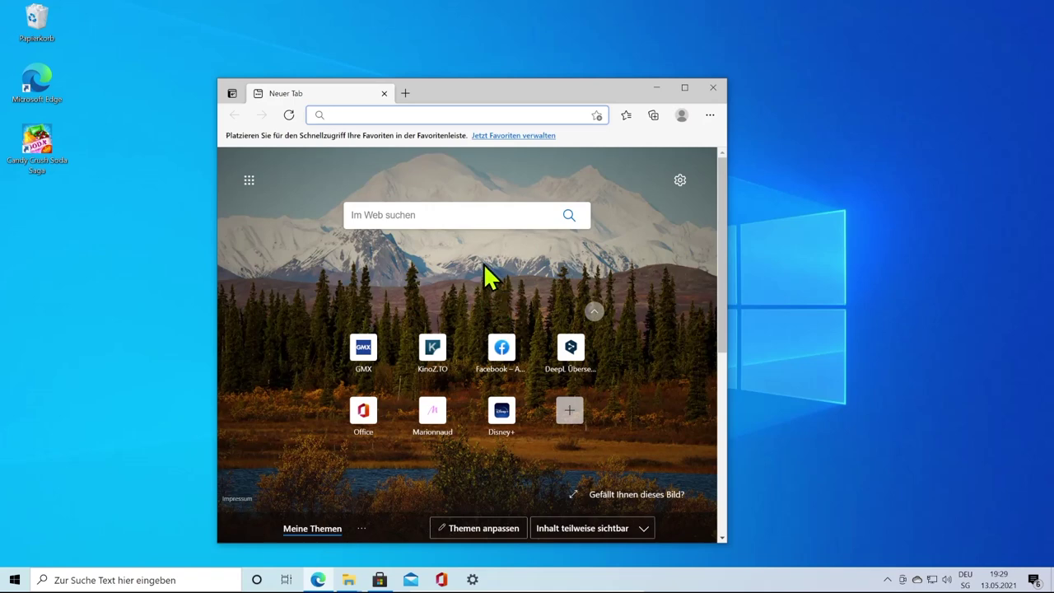
drag(453, 104, 440, 75)
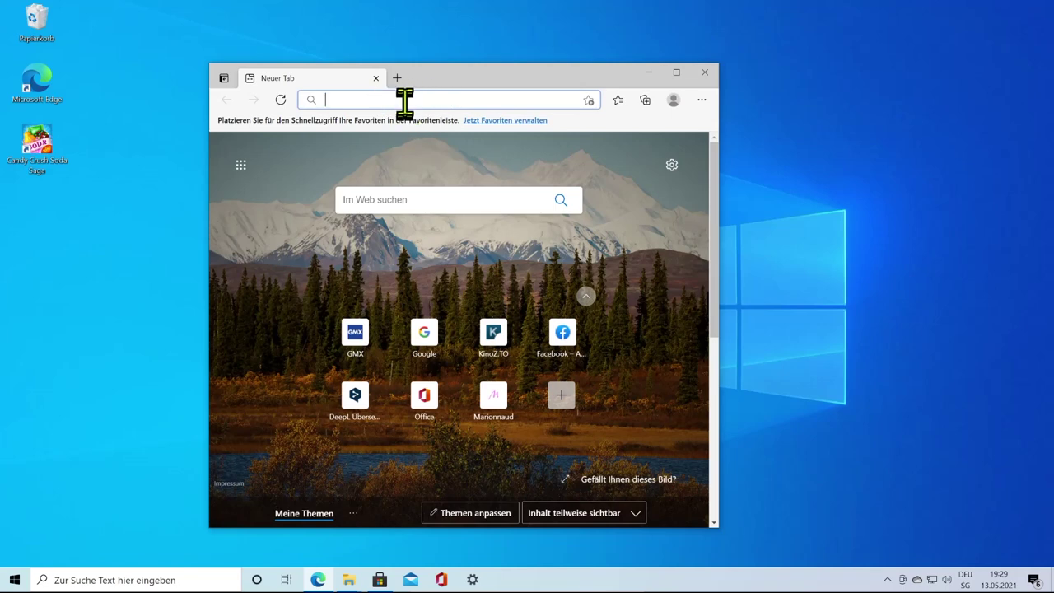
- Enter duckduckgo.com as the web address in the browser without loading it
click(400, 99)
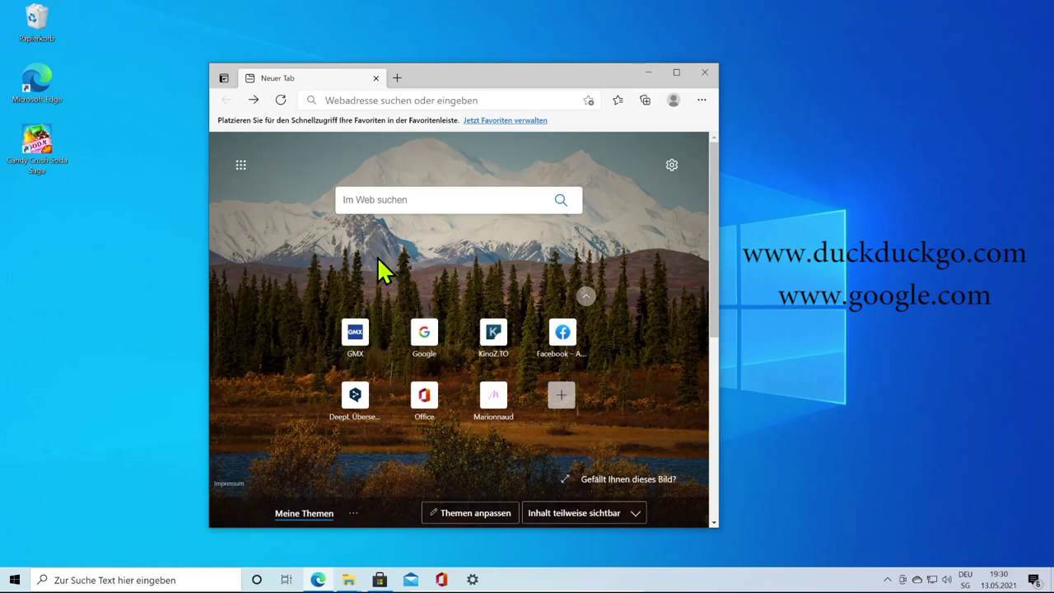
click(462, 99)
text(duc)
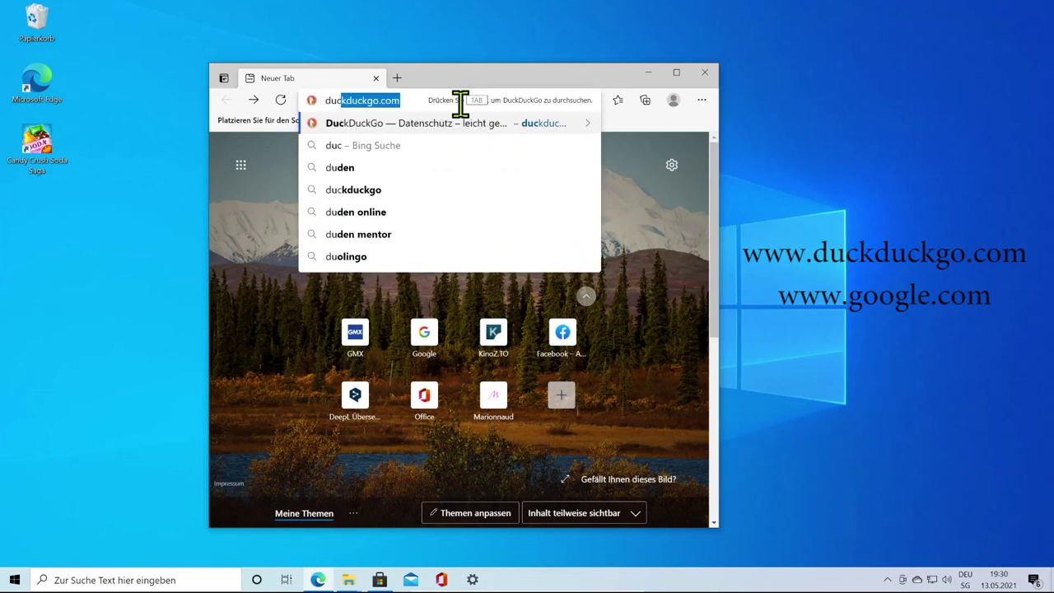
text(kduckgo.com)
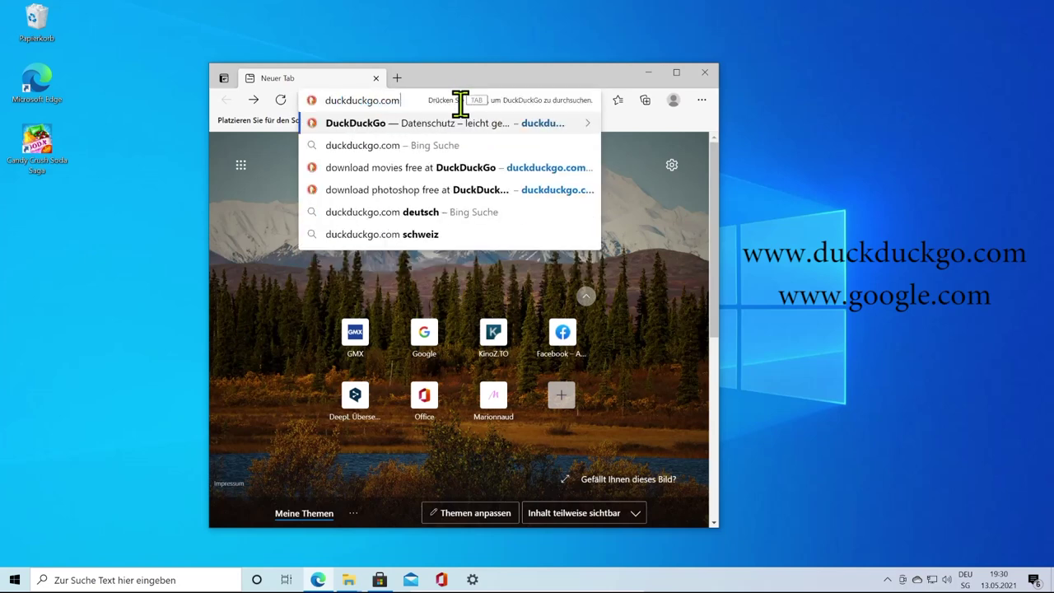
- Go to google.com instead and search for "zoom download"
key(ctrl+a)
text(google.com)
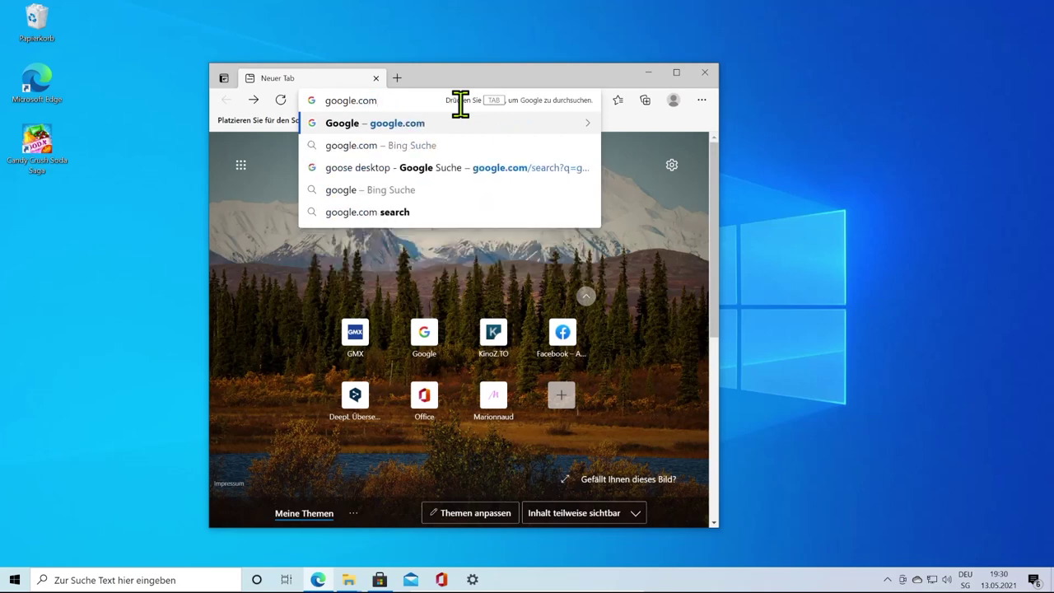
key(Return)
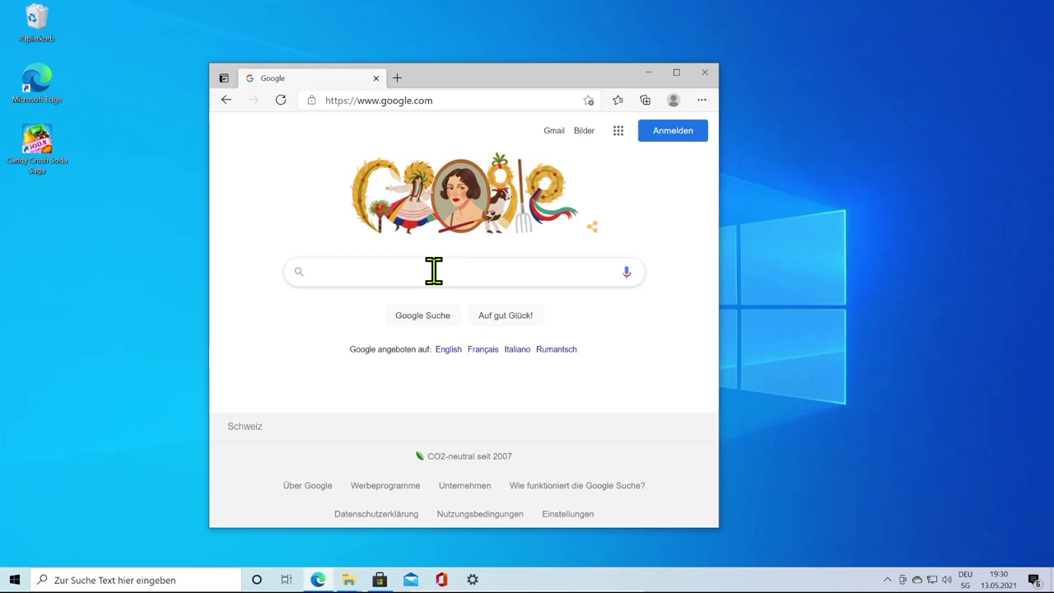
text(zoom download)
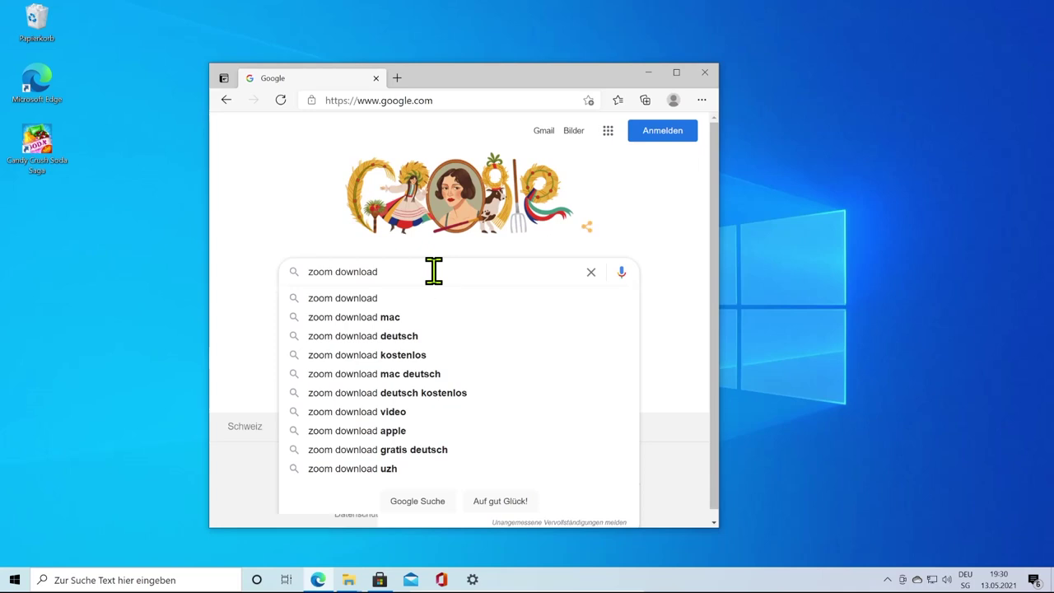
key(Return)
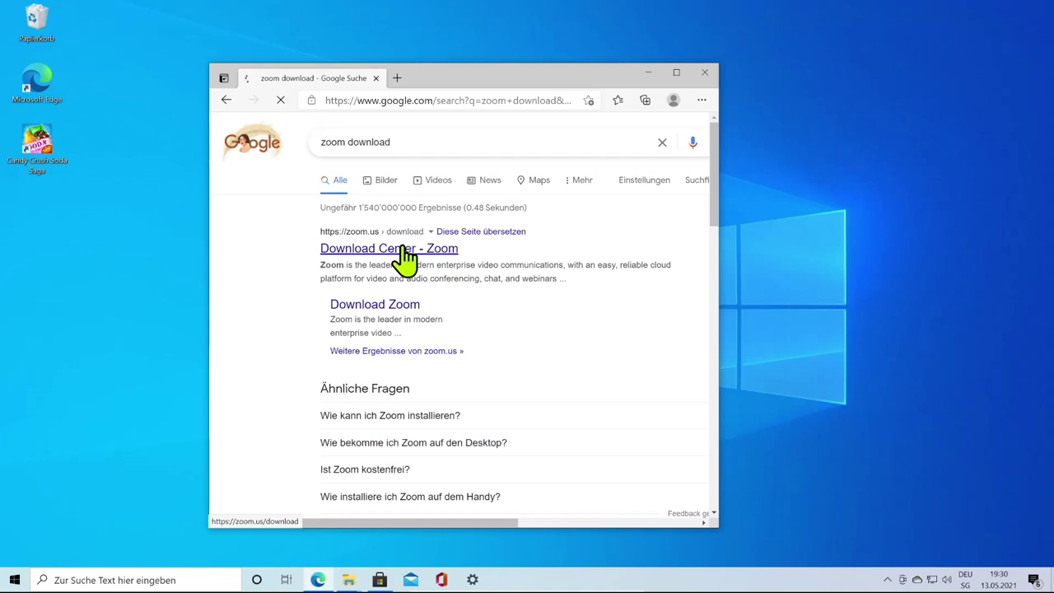
- Open the Download Center result on zoom.us and download the Zoom client for meetings
click(403, 248)
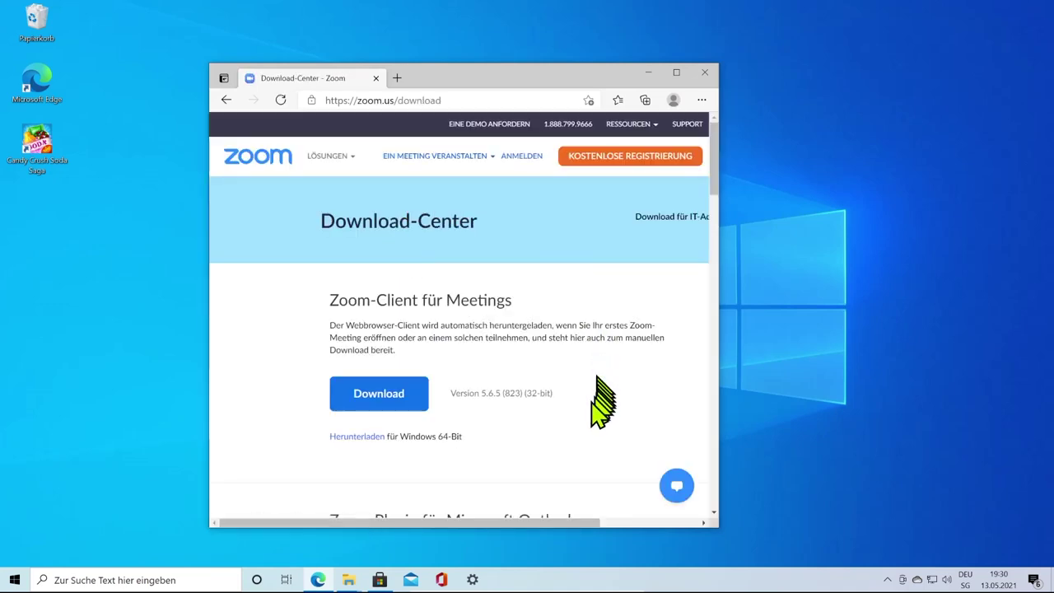
click(351, 389)
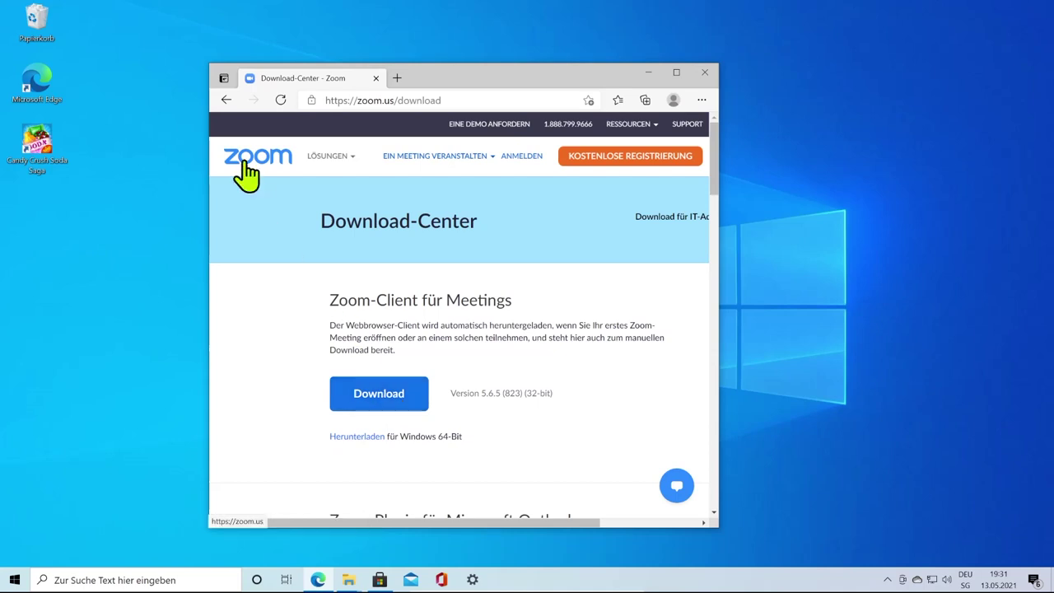
click(402, 403)
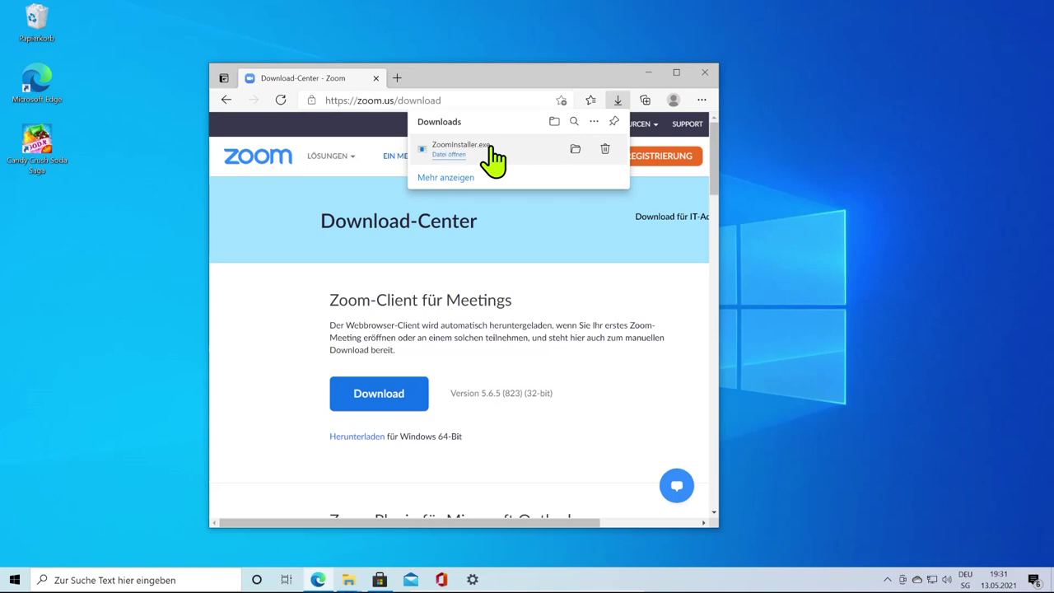
- Open the Downloads folder in File Explorer and select ZoomInstaller.exe
click(463, 155)
key(super+e)
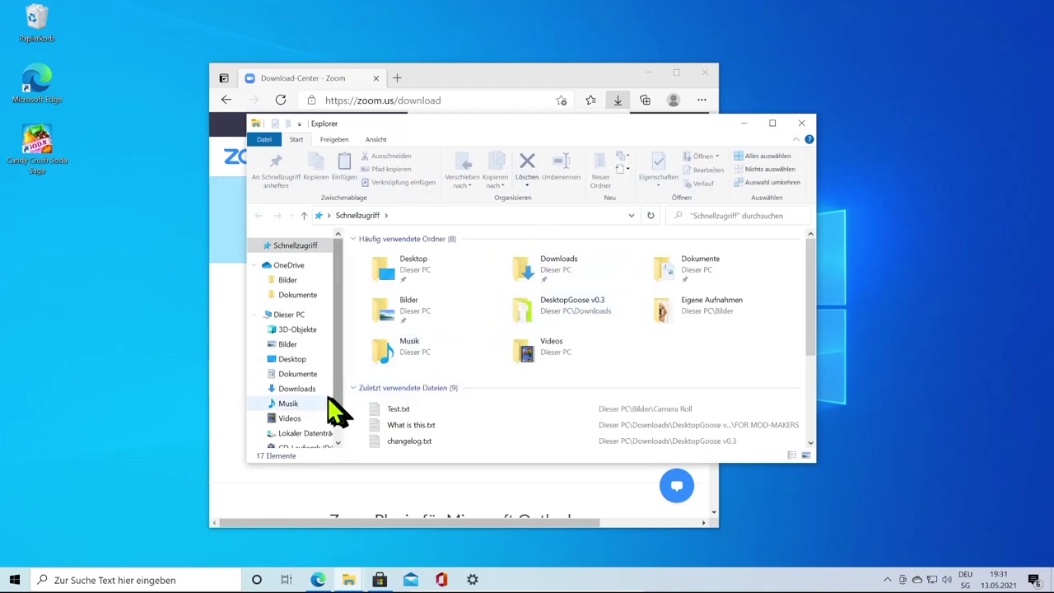
click(298, 392)
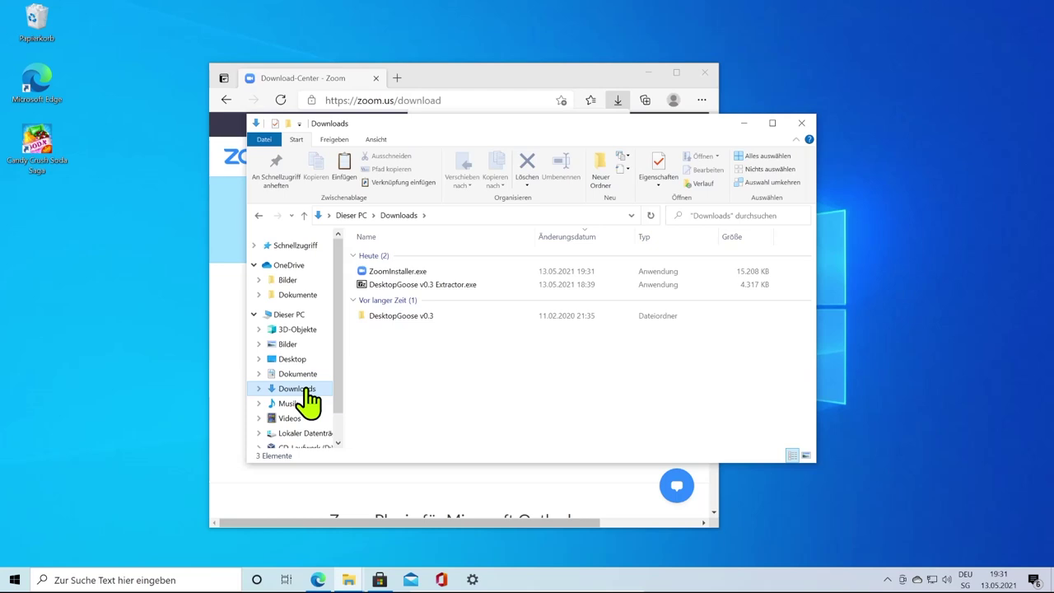
click(431, 271)
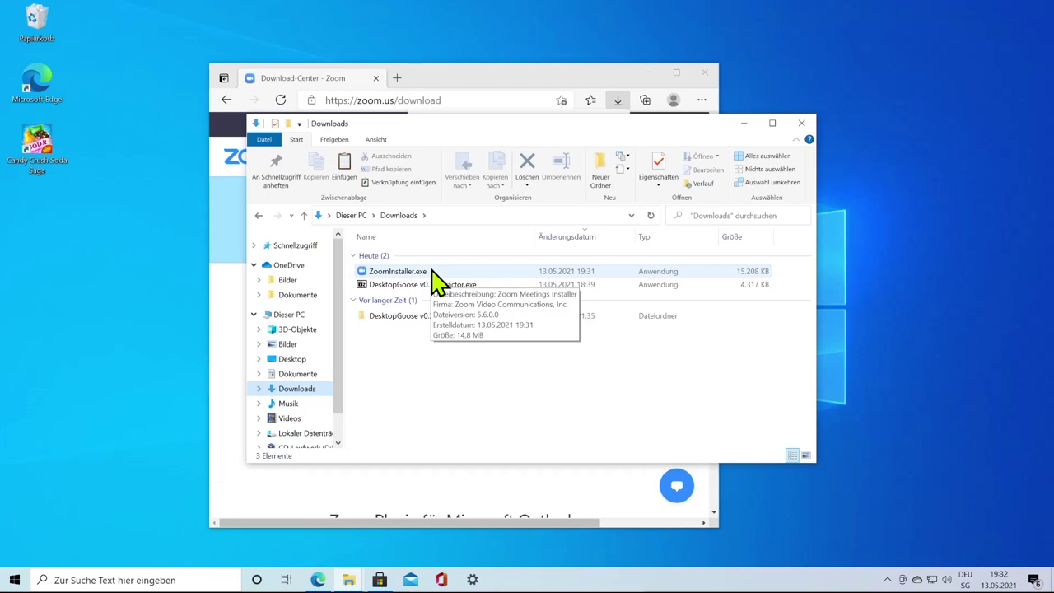
click(431, 271)
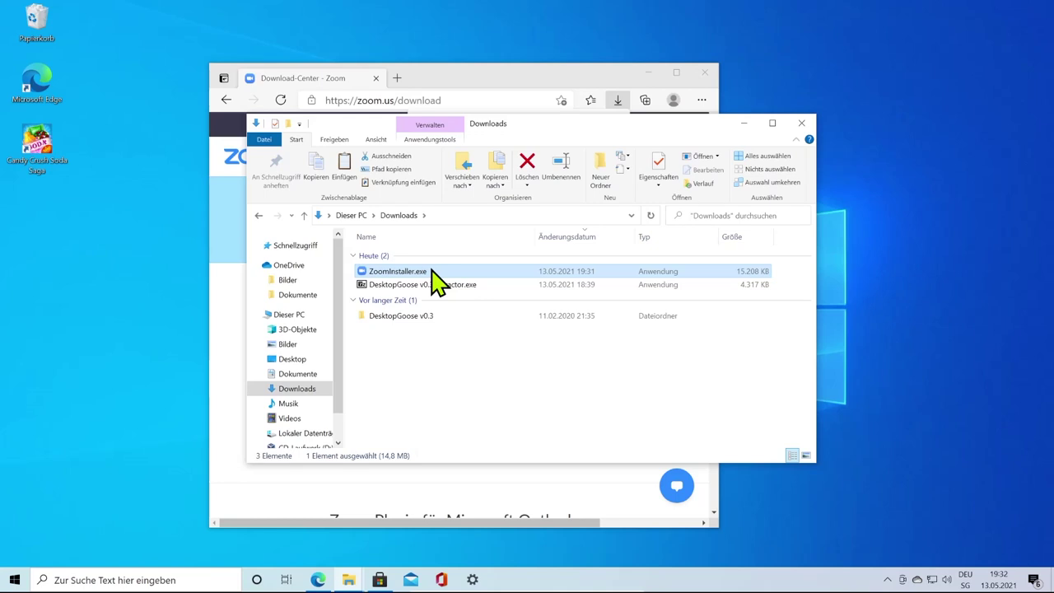
- Run ZoomInstaller.exe and allow the app to make changes to the device
right_click(431, 271)
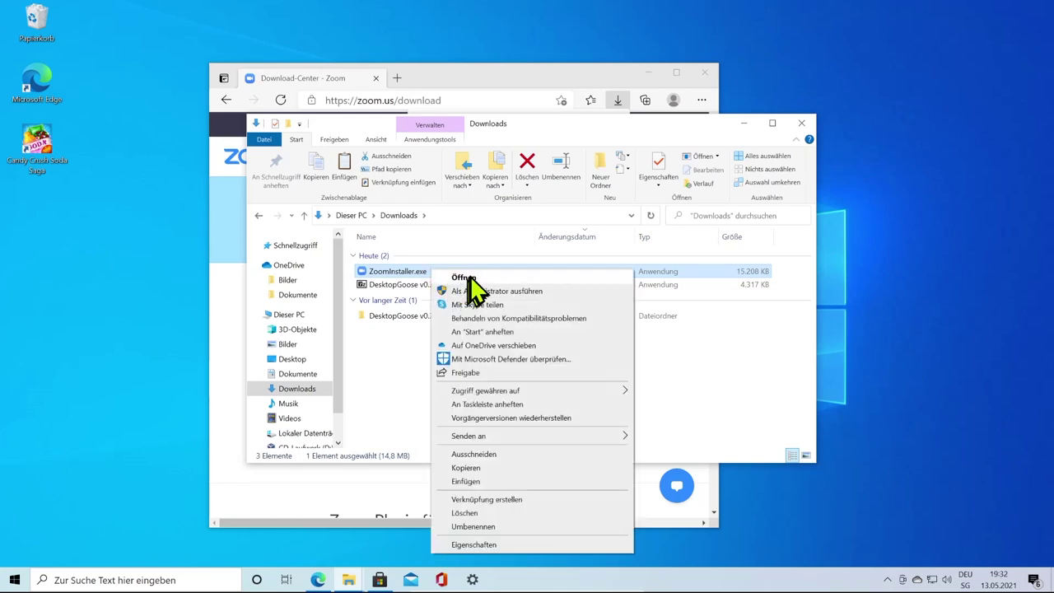
click(384, 376)
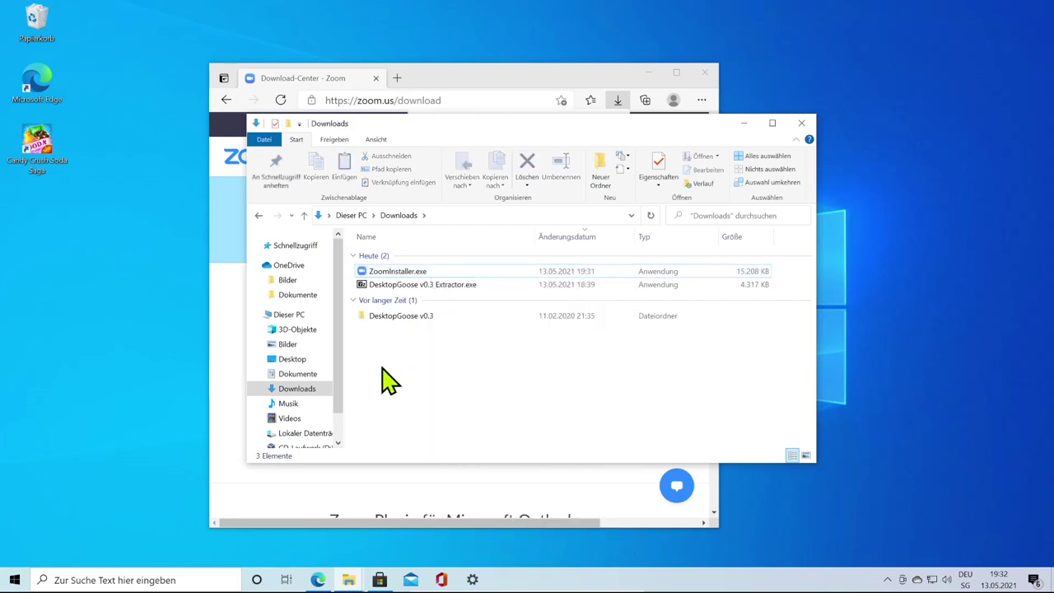
double_click(396, 273)
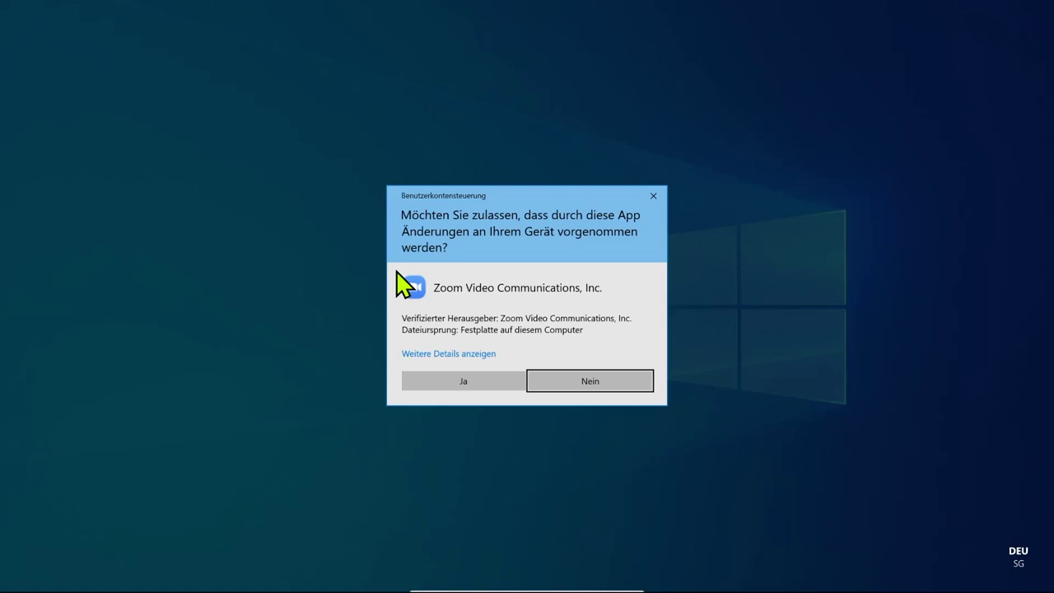
click(466, 381)
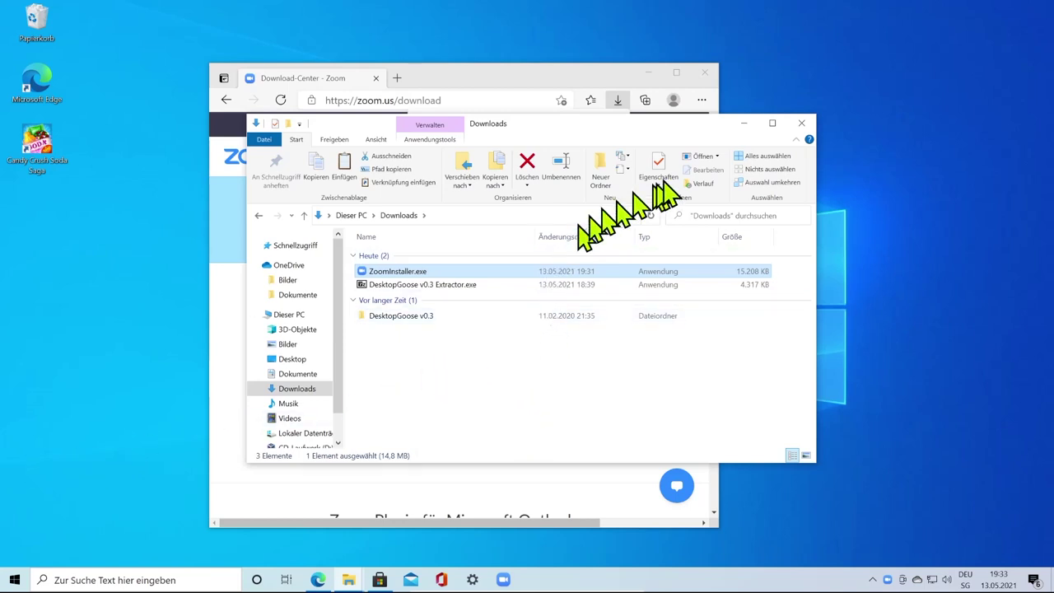
- Minimize the File Explorer and browser windows, then close the Zoom window
click(744, 123)
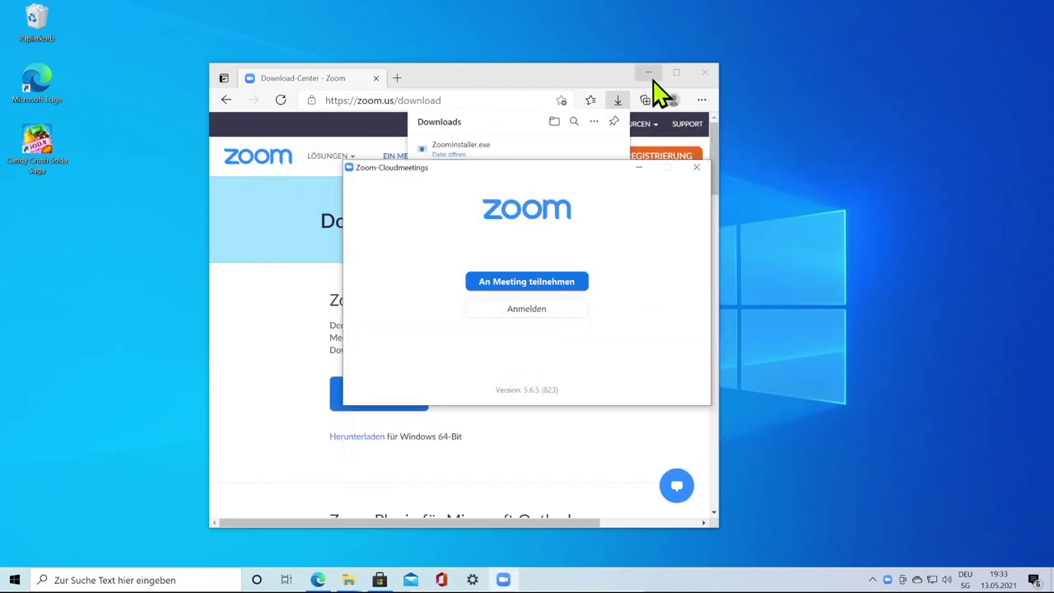
click(649, 73)
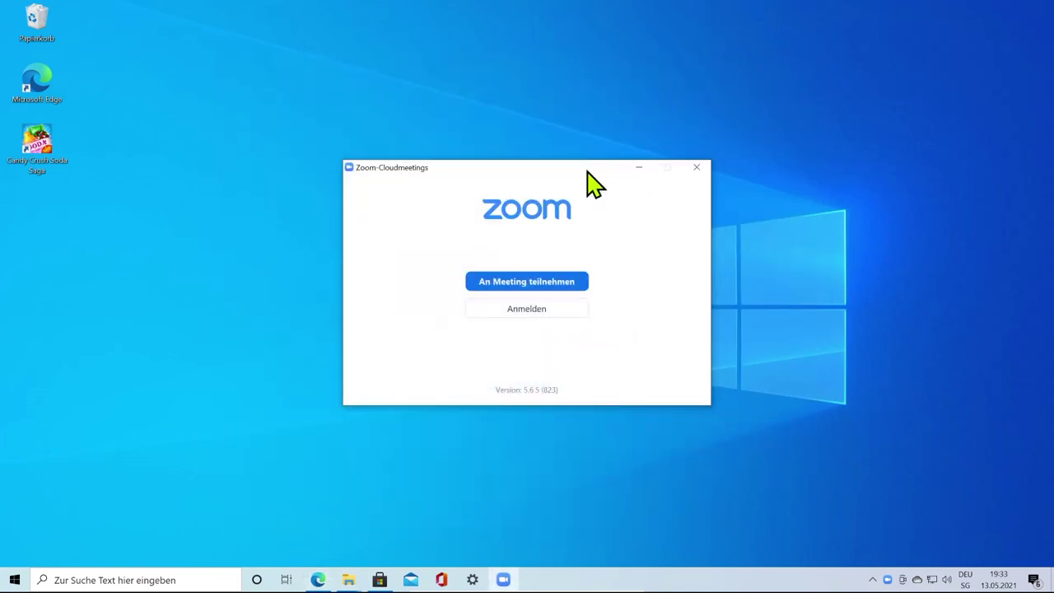
drag(586, 170, 549, 129)
click(660, 123)
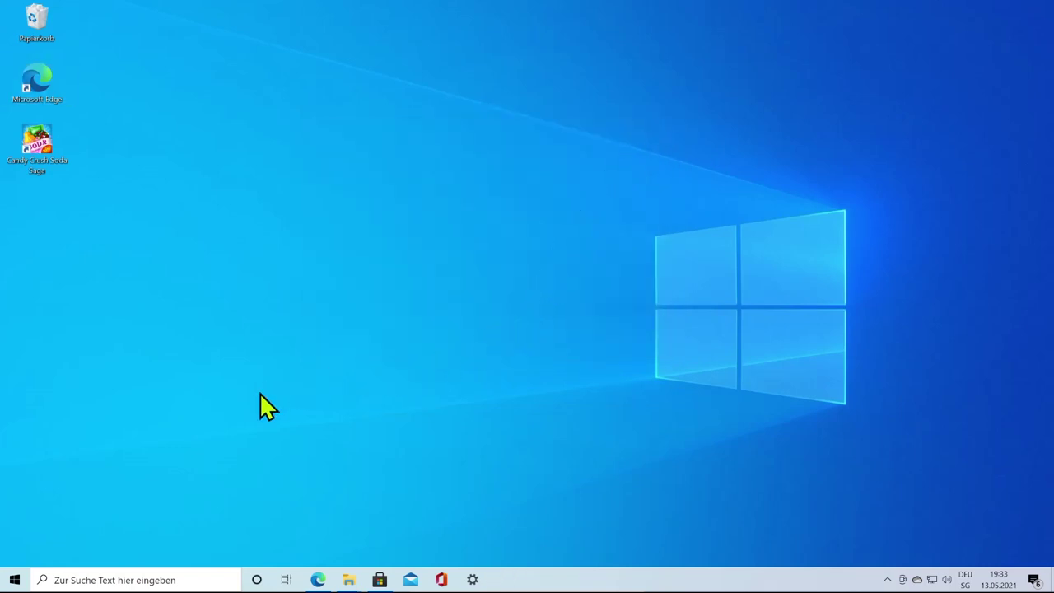
- Search Windows for "zoo" and pin the Zoom app to the taskbar
key(super)
text(zoo)
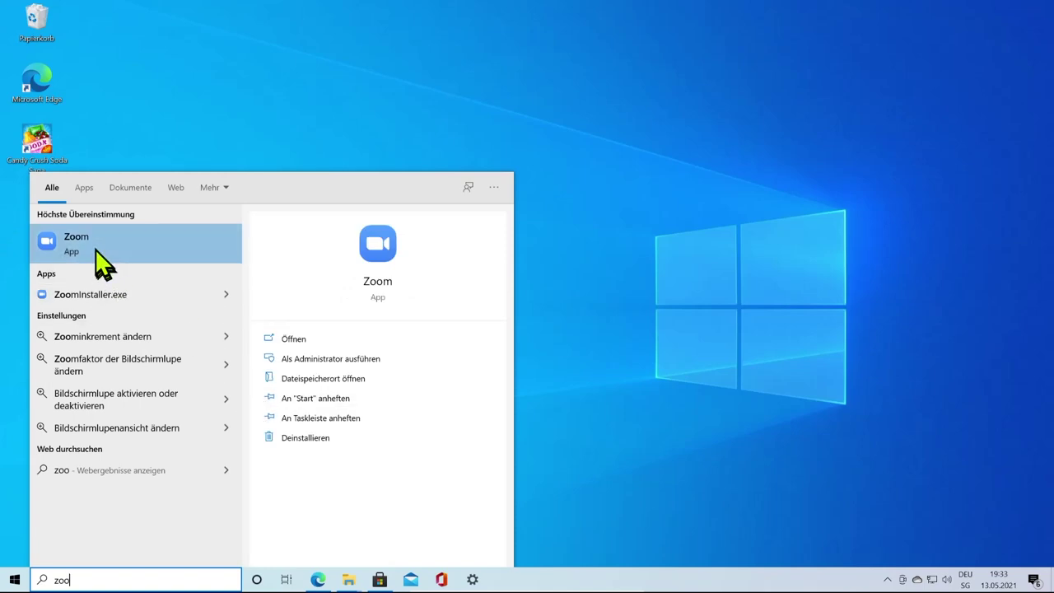
right_click(96, 250)
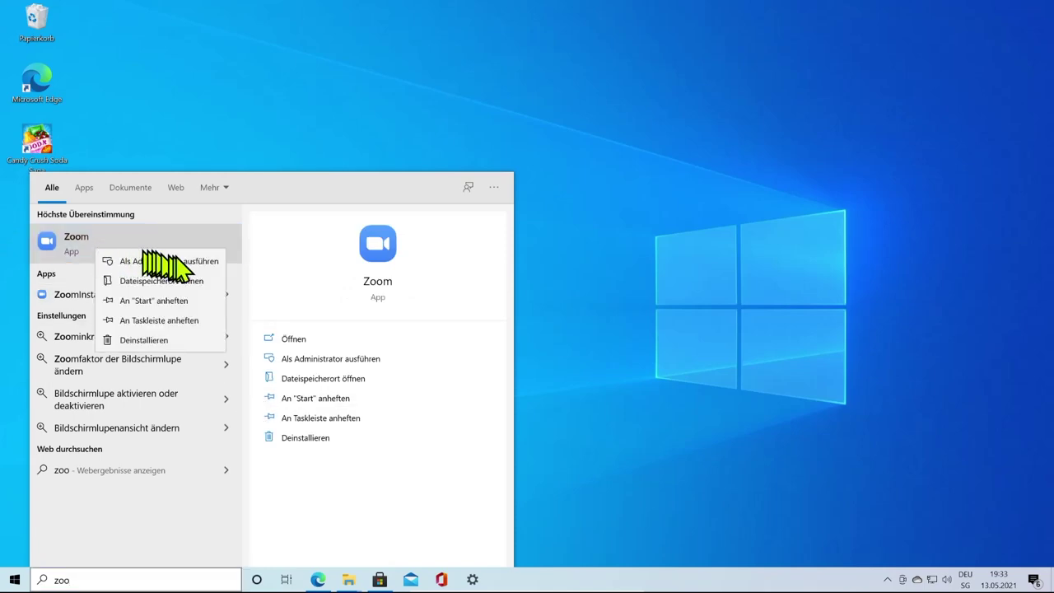
click(175, 323)
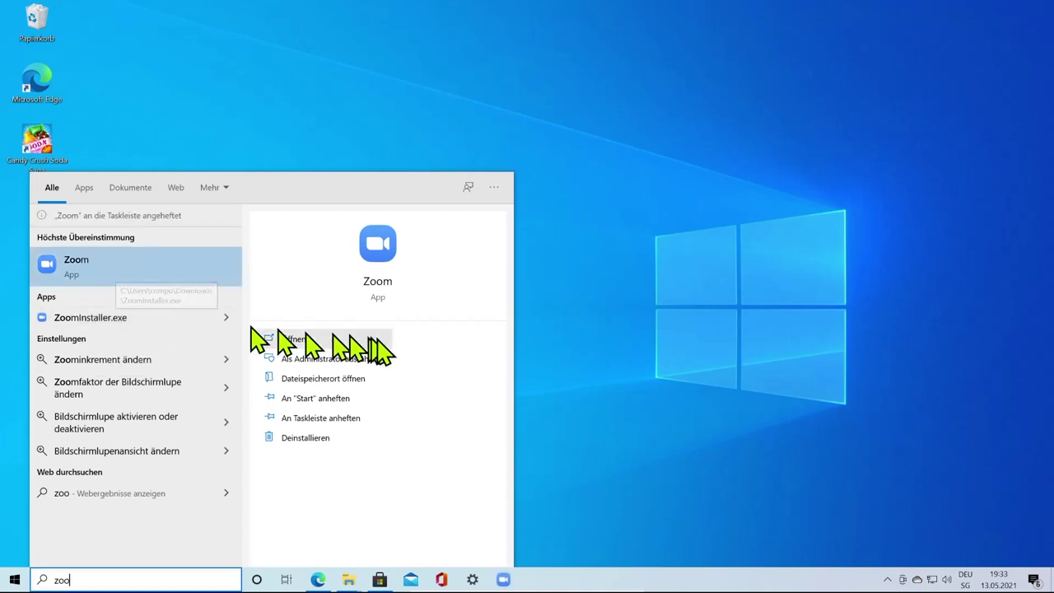
click(581, 486)
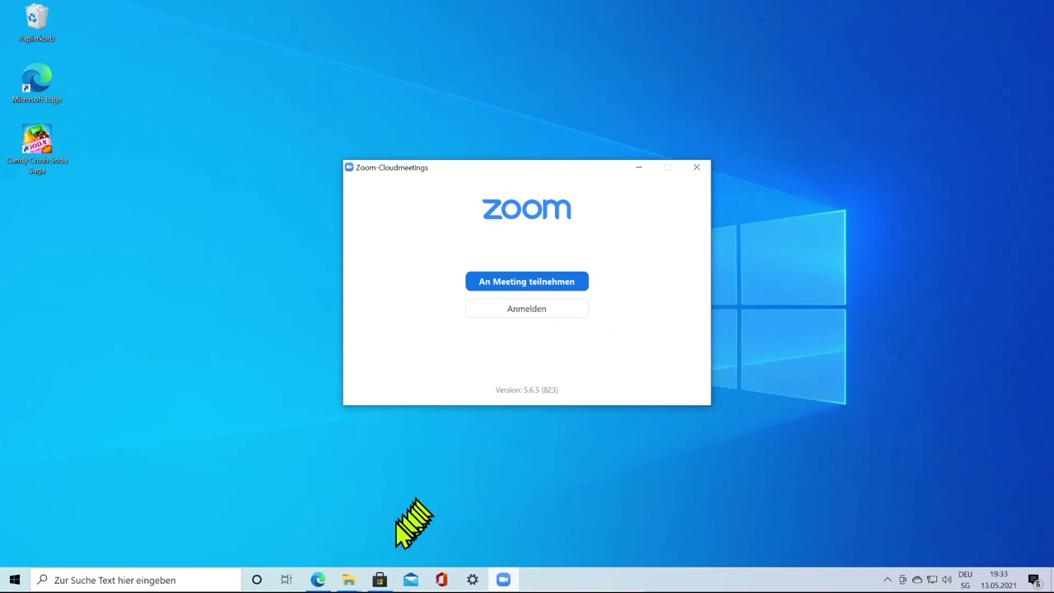
- Search Windows for "progr" and open the "Programme hinzufügen oder entfernen" system settings
click(186, 580)
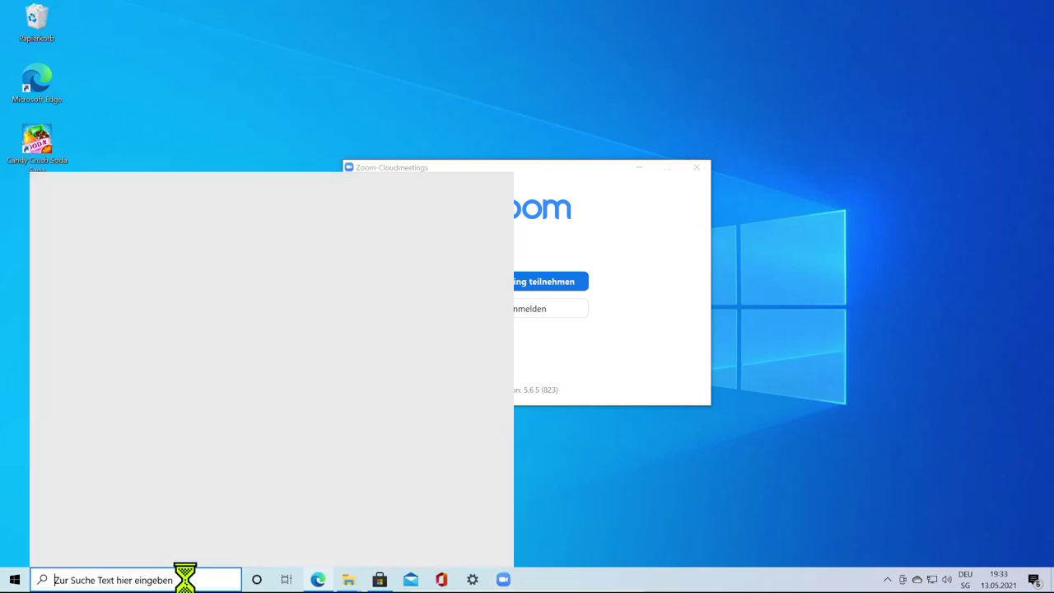
text(progr)
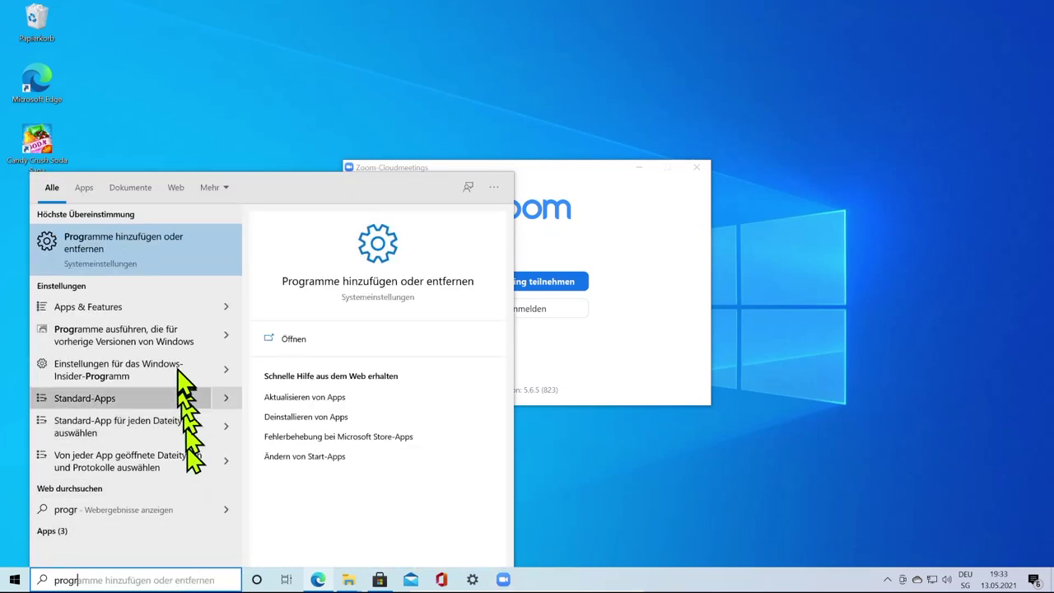
click(198, 258)
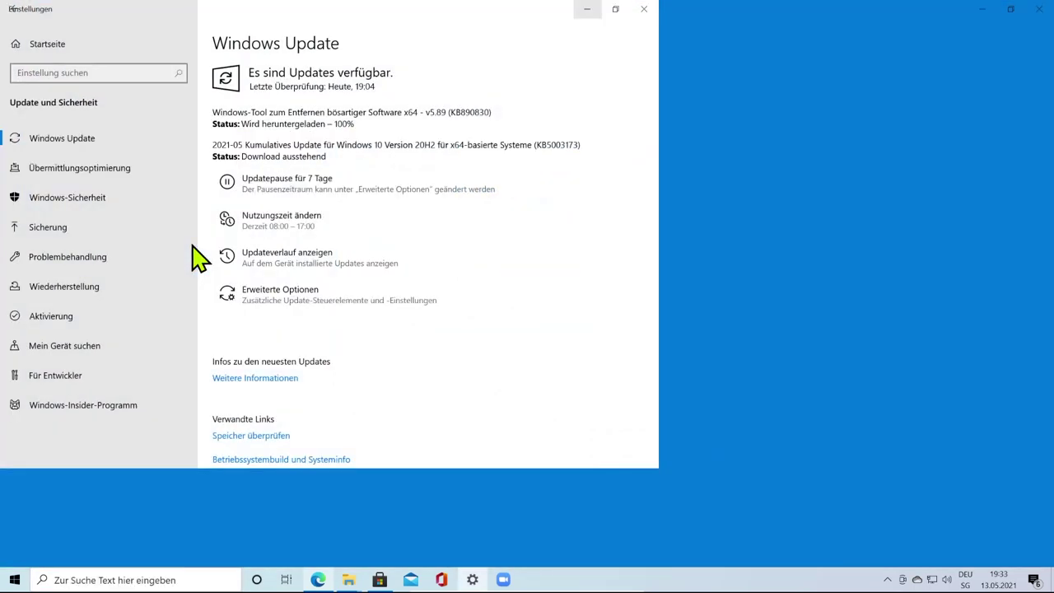
double_click(488, 7)
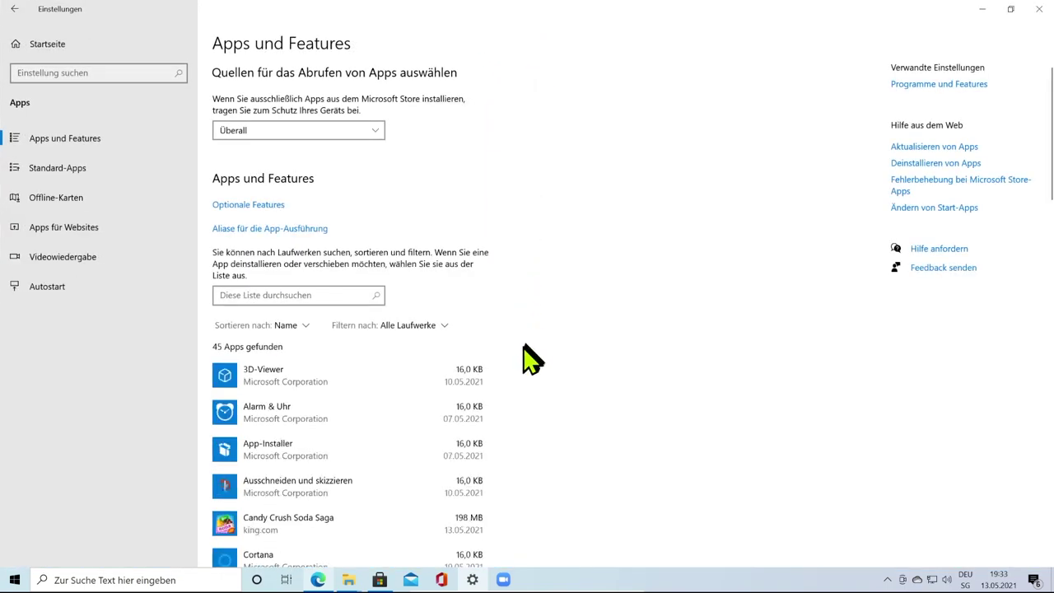
- Filter the installed apps list for "zoom" and expand the Zoom entry to reveal its uninstall option
scroll(494, 376, down, 3)
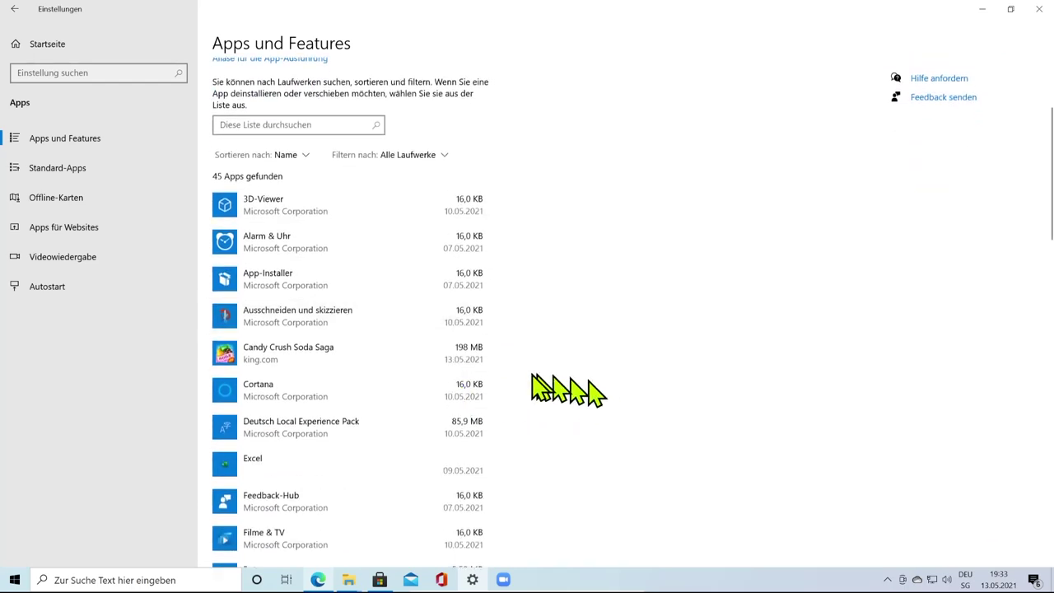
scroll(368, 424, down, 1)
scroll(368, 424, down, 15)
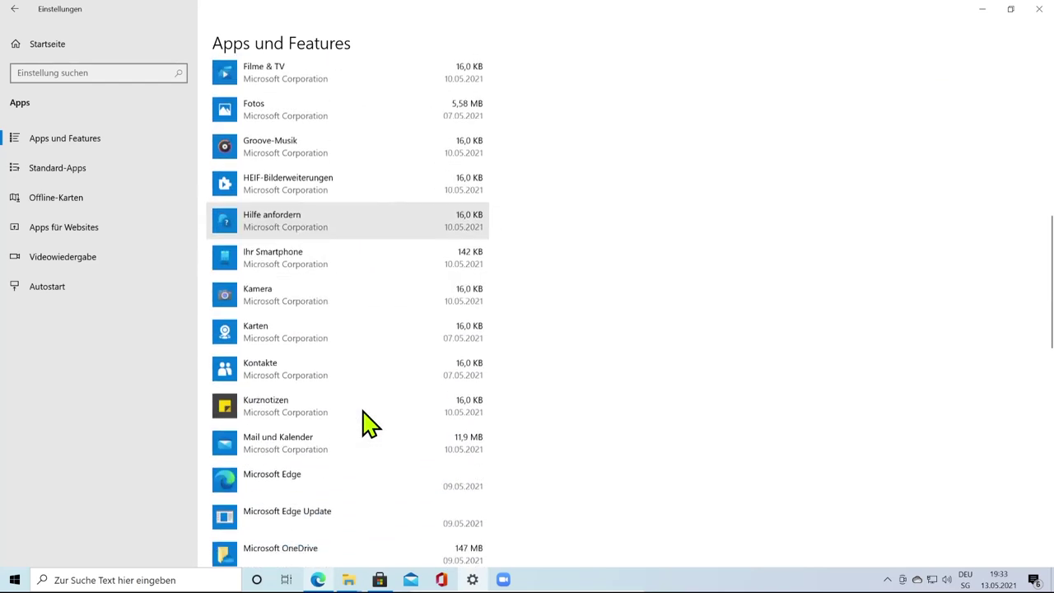
scroll(368, 425, down, 3)
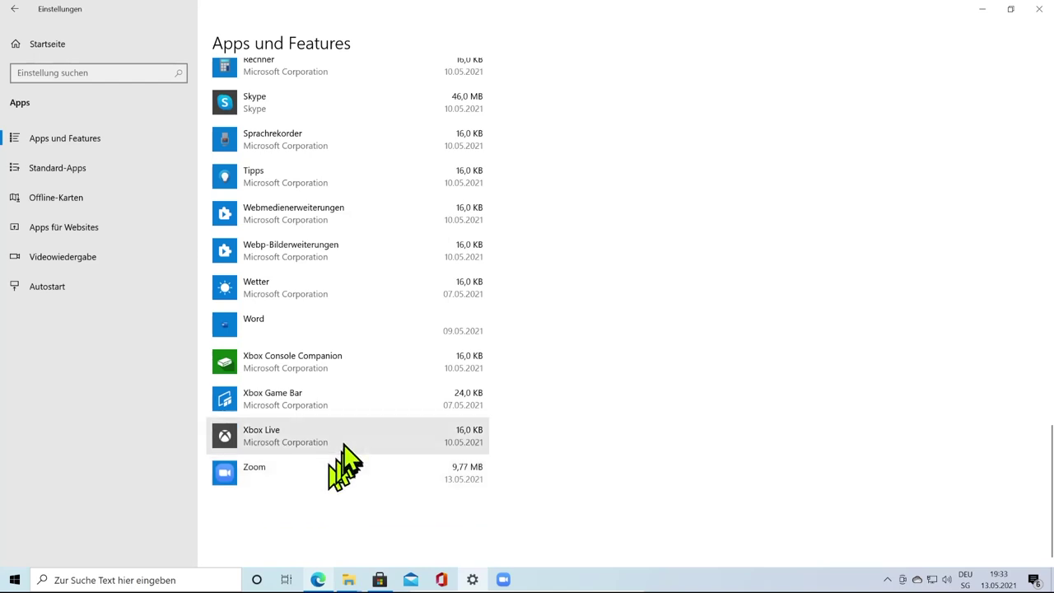
scroll(348, 412, up, 20)
scroll(349, 412, down, 1)
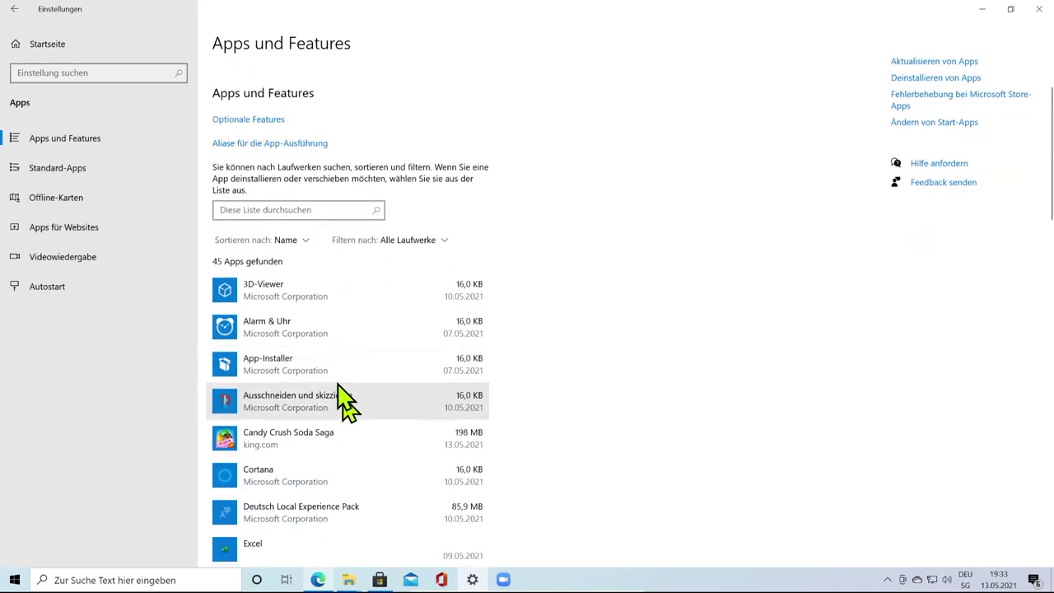
click(321, 209)
text(zoom)
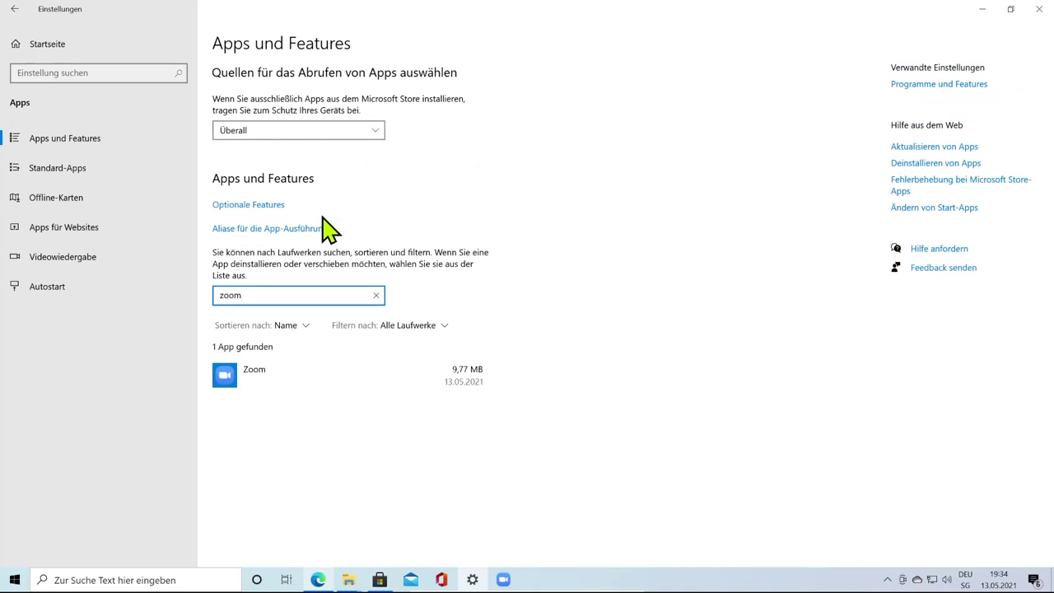
click(366, 392)
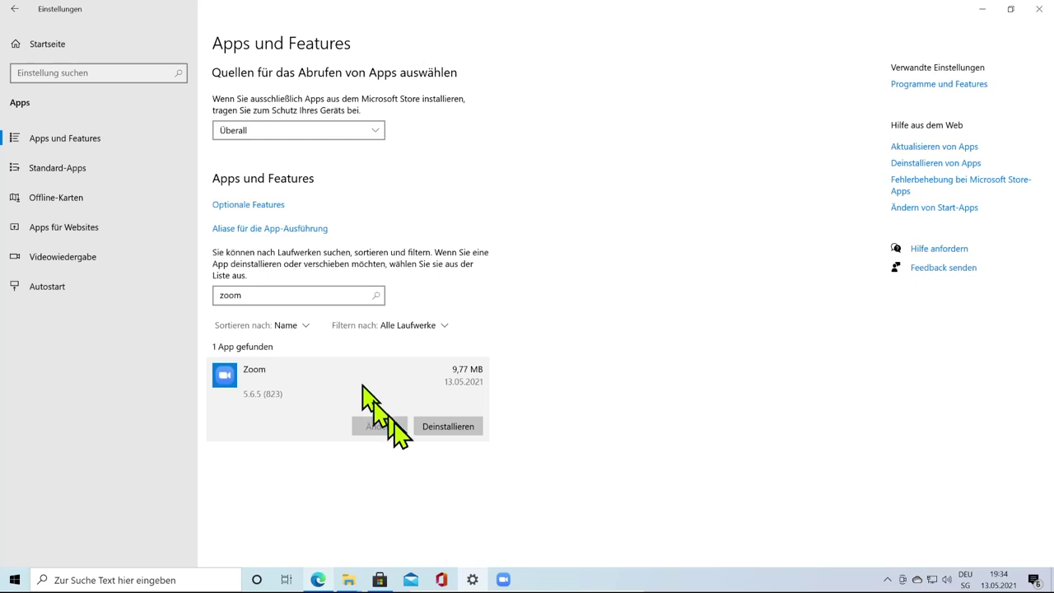
- Close the running Zoom-Cloudmeetings window and return to the Apps und Features settings
click(503, 580)
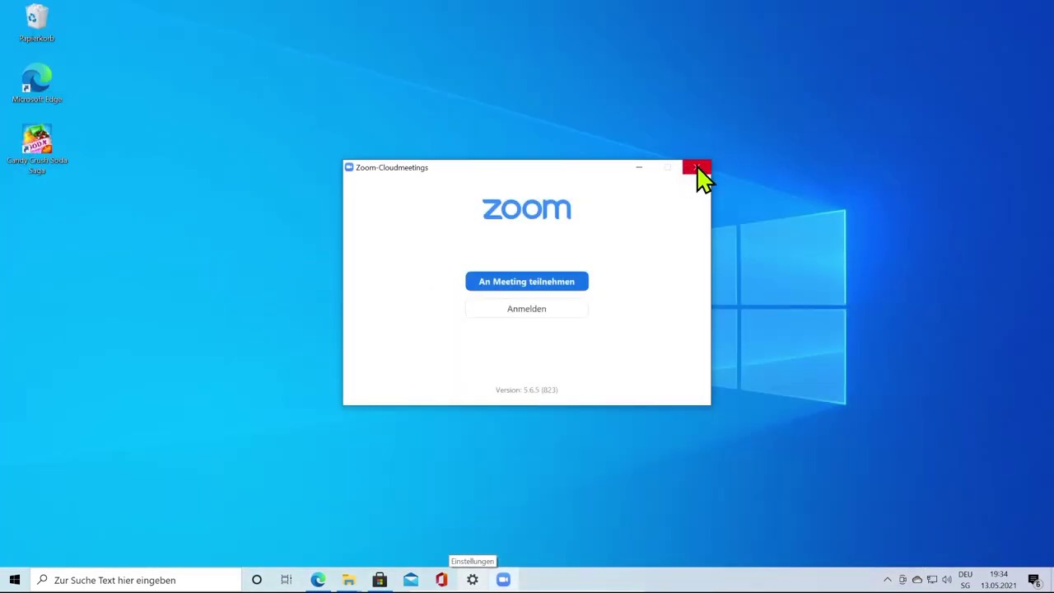
click(697, 167)
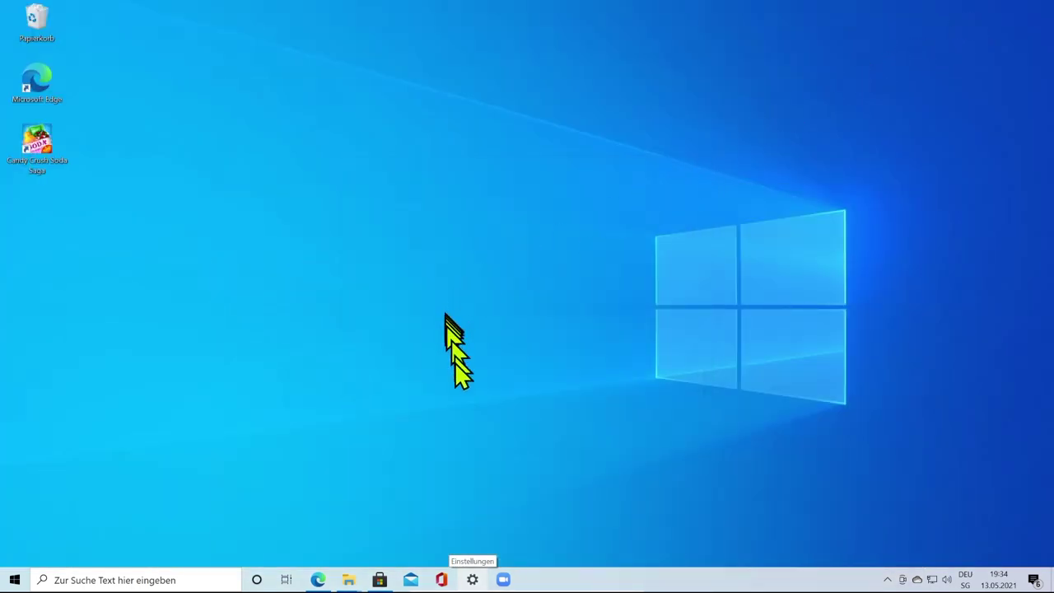
click(473, 580)
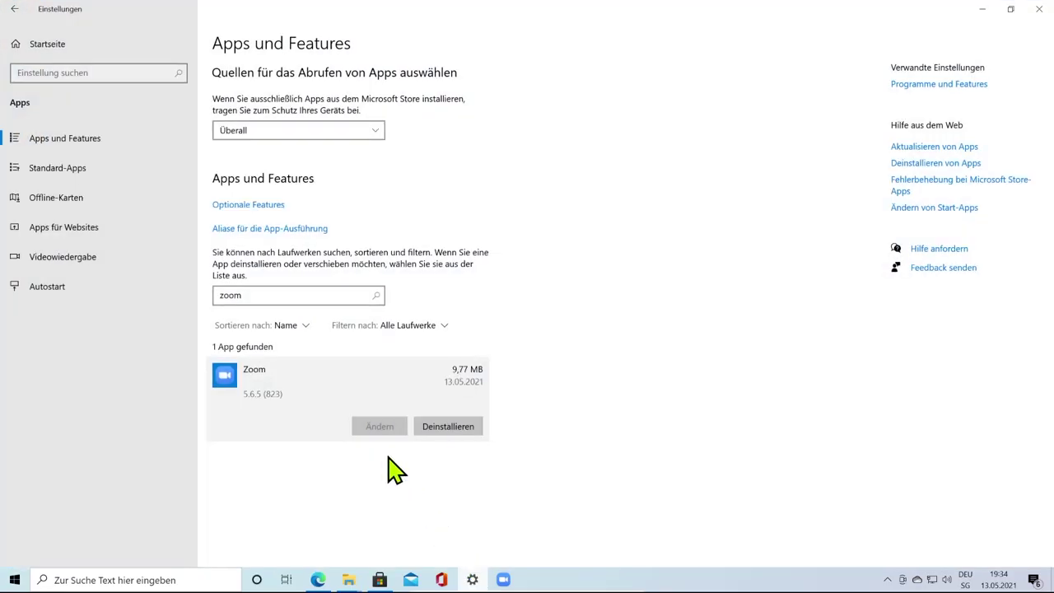
- Uninstall Zoom from Apps und Features, confirm the removal, and minimize the settings window
click(461, 429)
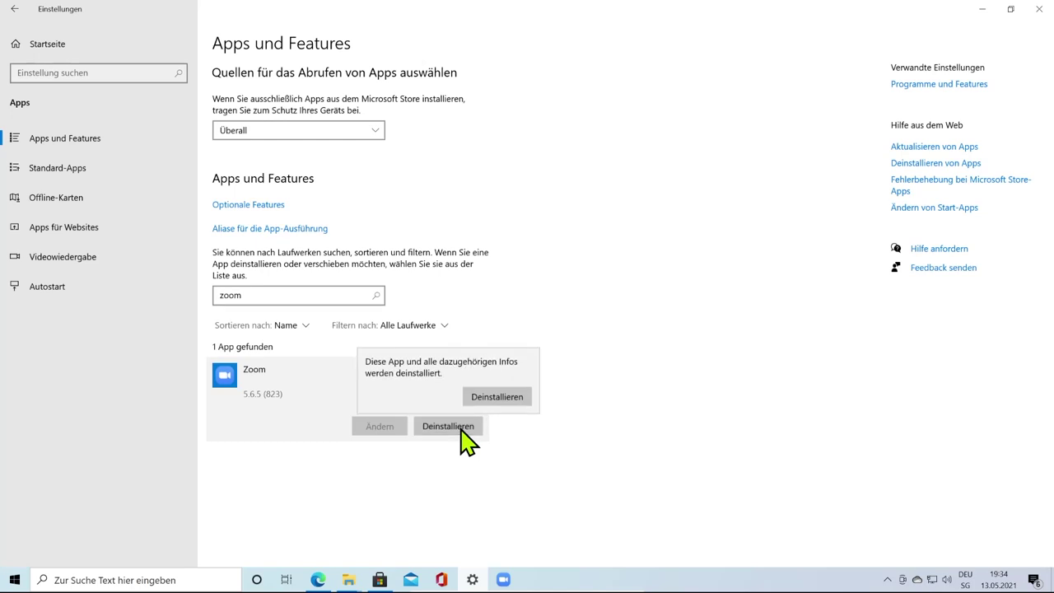
click(496, 398)
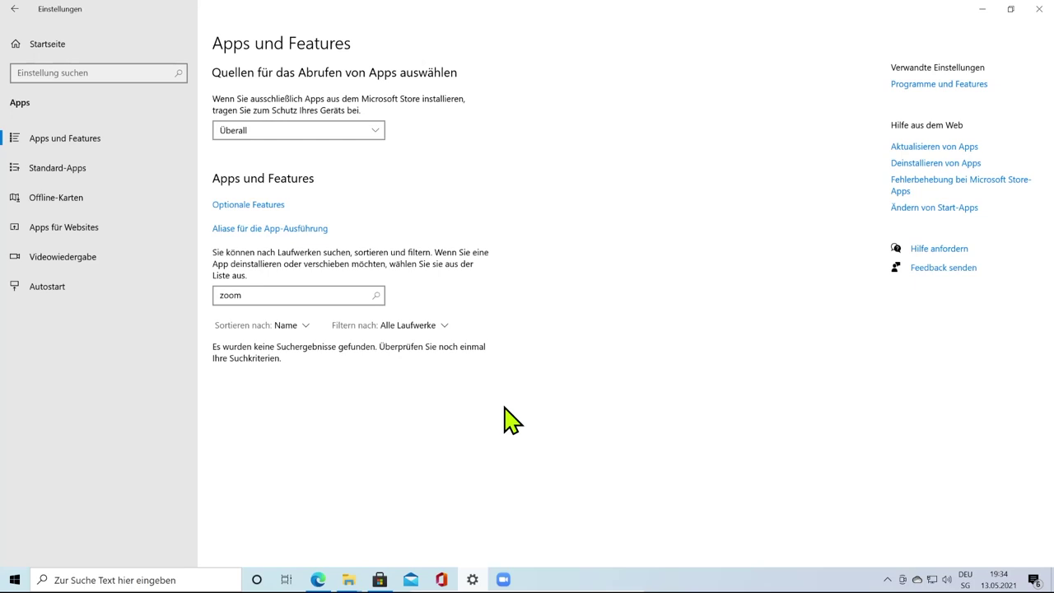
click(984, 10)
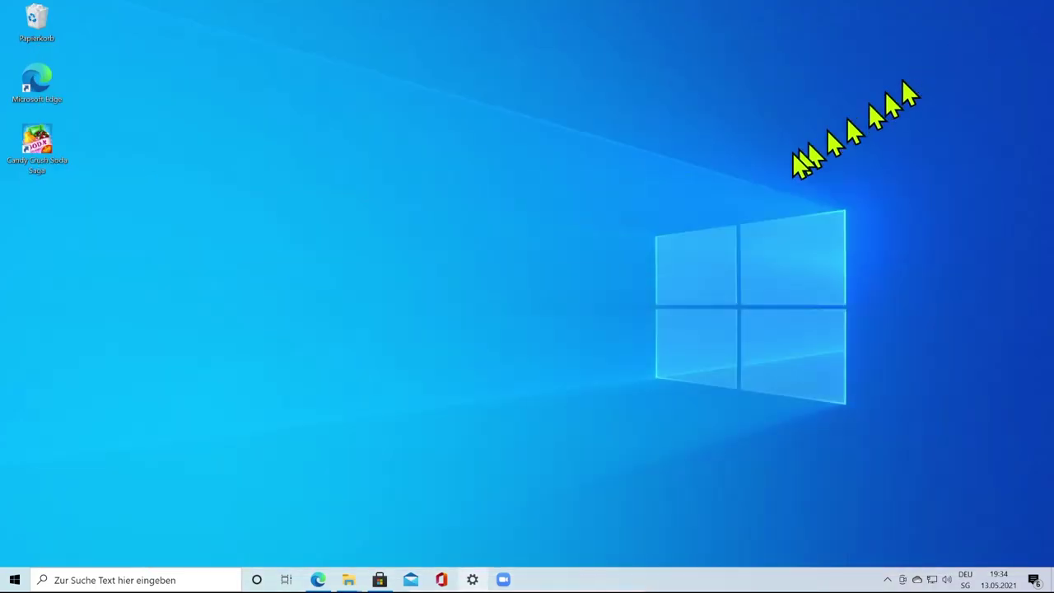